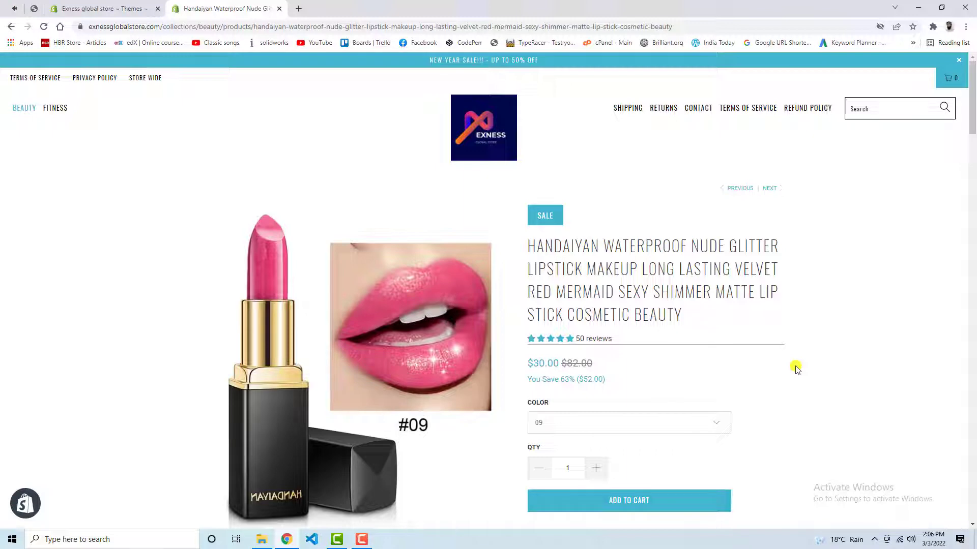
scroll(796, 370, "down", 5)
scroll(796, 370, "down", 5)
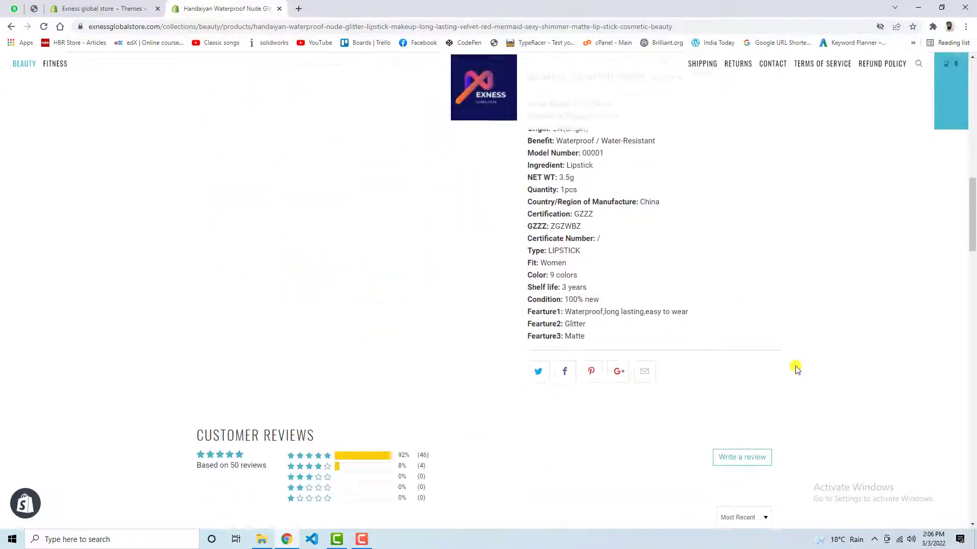
scroll(796, 370, "down", 1)
scroll(796, 370, "down", 3)
scroll(795, 369, "down", 7)
scroll(795, 369, "down", 4)
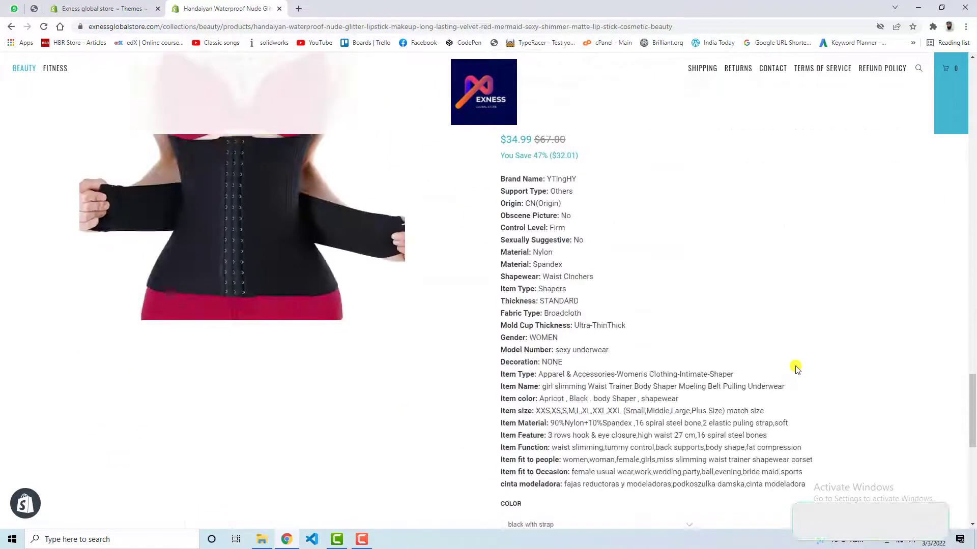
scroll(796, 370, "up", 4)
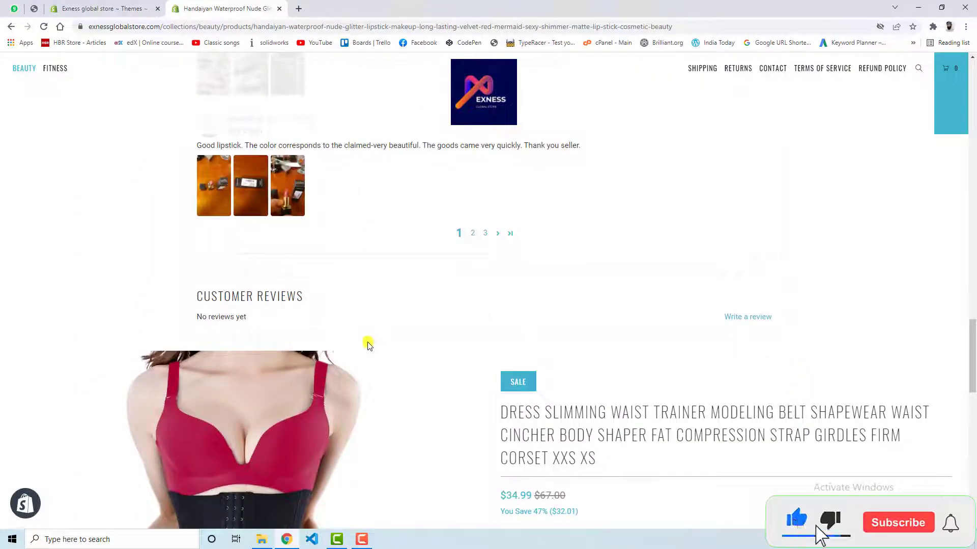
scroll(568, 399, "down", 2)
scroll(568, 399, "down", 2)
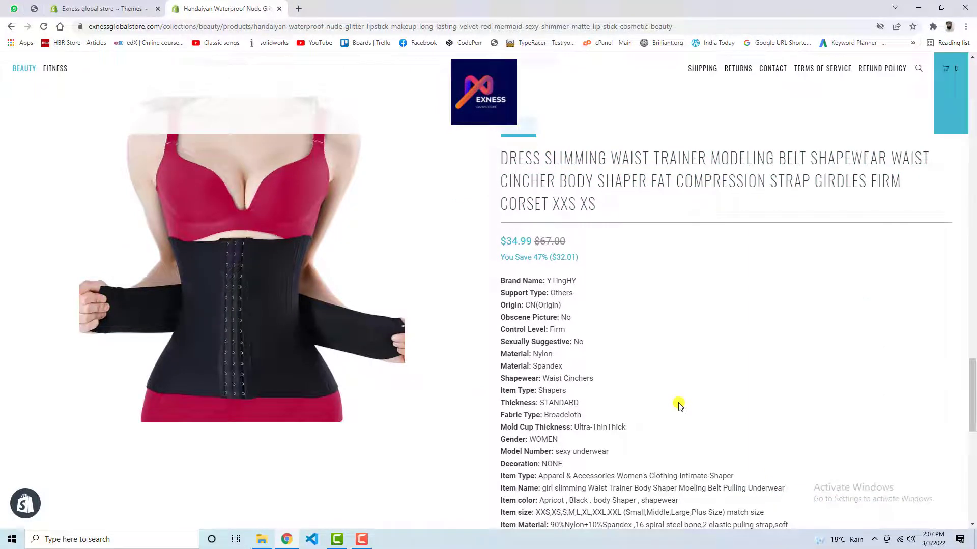
scroll(679, 405, "up", 2)
scroll(678, 405, "up", 10)
scroll(678, 405, "up", 5)
scroll(678, 404, "up", 5)
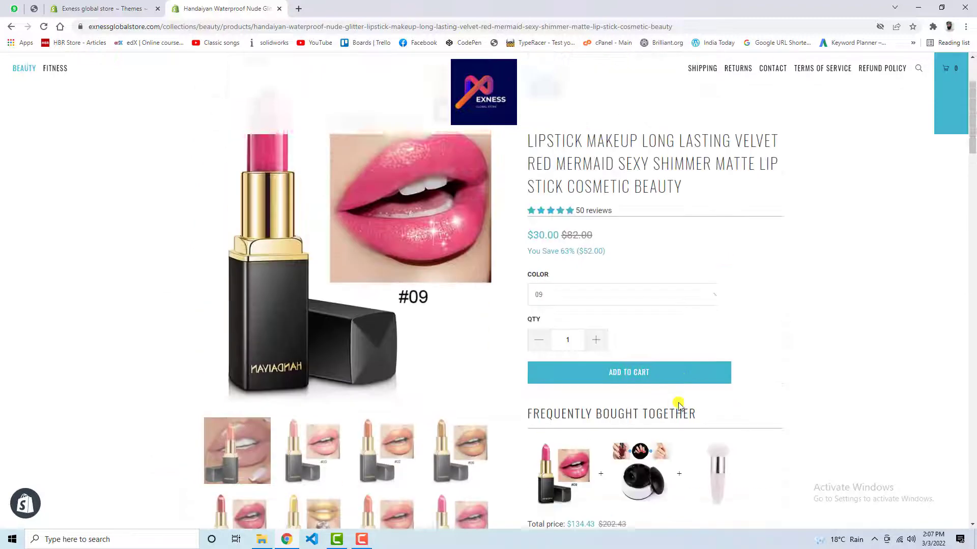
scroll(678, 405, "up", 2)
- Reload the lipstick product page to review it, then switch to the store's Themes admin page
left_click(40, 11)
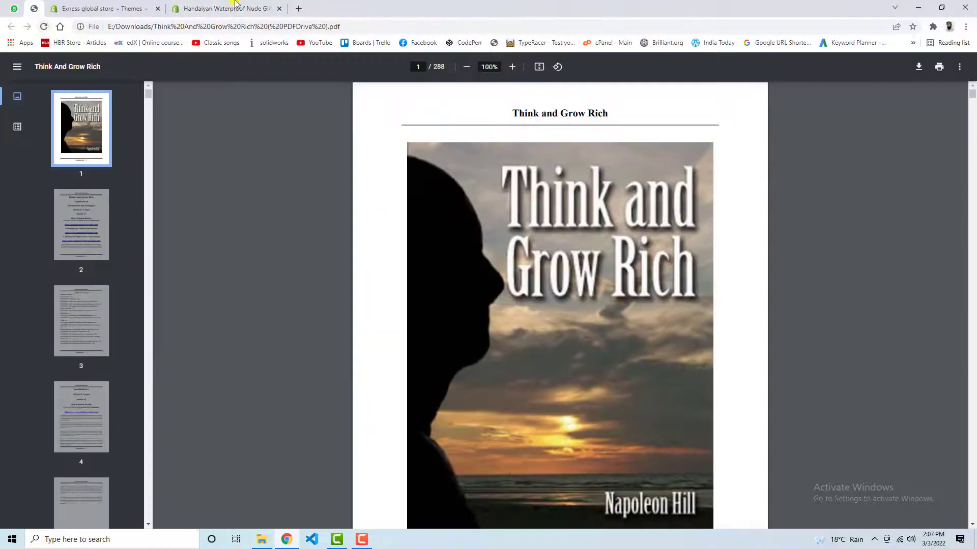
left_click(235, 7)
left_click(43, 26)
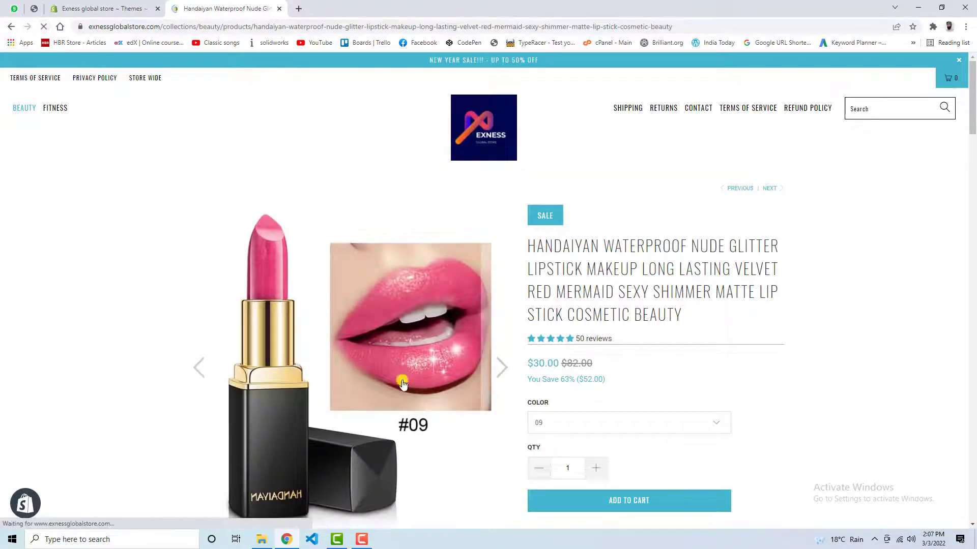
scroll(829, 388, "down", 1)
scroll(893, 336, "down", 8)
scroll(902, 332, "down", 4)
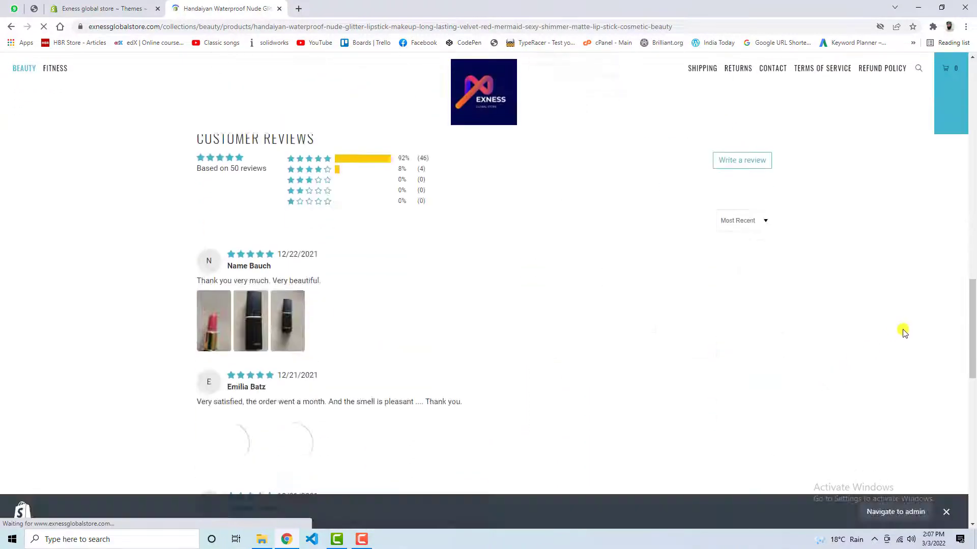
scroll(902, 334, "down", 5)
scroll(682, 377, "down", 4)
scroll(639, 382, "down", 2)
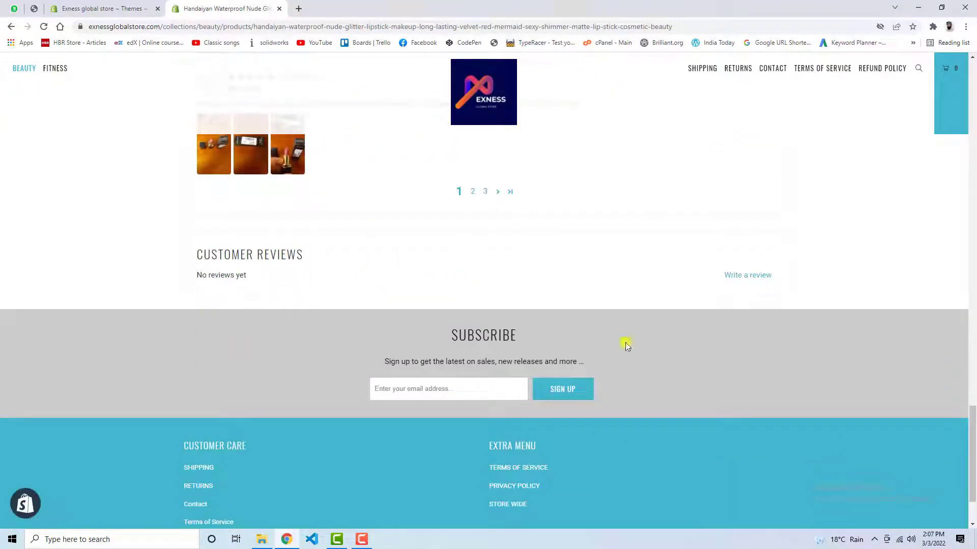
scroll(418, 245, "up", 5)
scroll(328, 188, "up", 2)
left_click(77, 8)
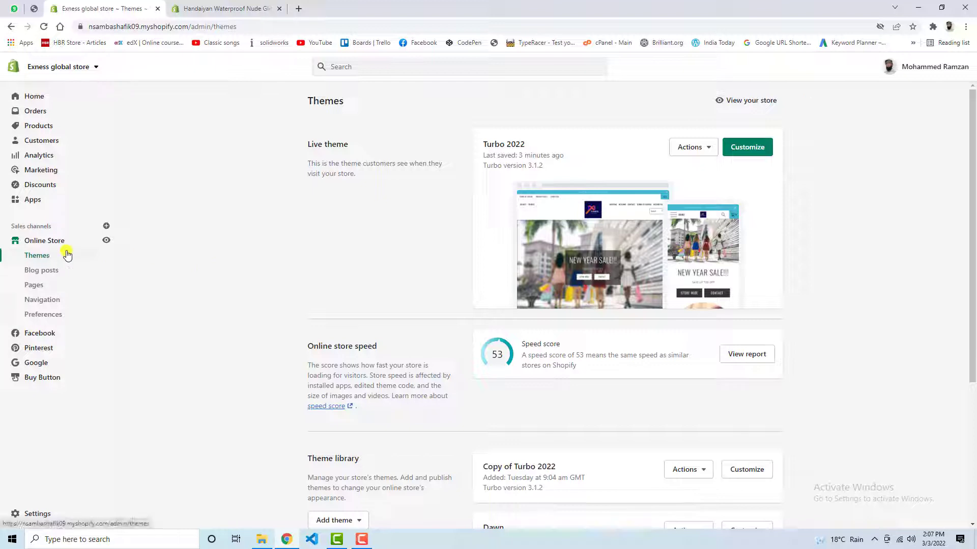
- Launch Edit code from the live Turbo 2022 theme's Actions menu
left_click(704, 147)
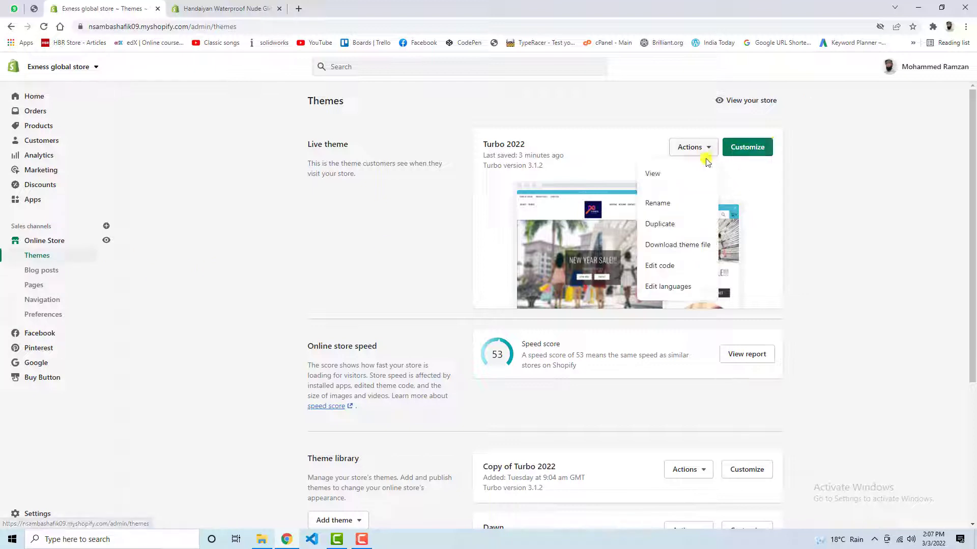
left_click(660, 265)
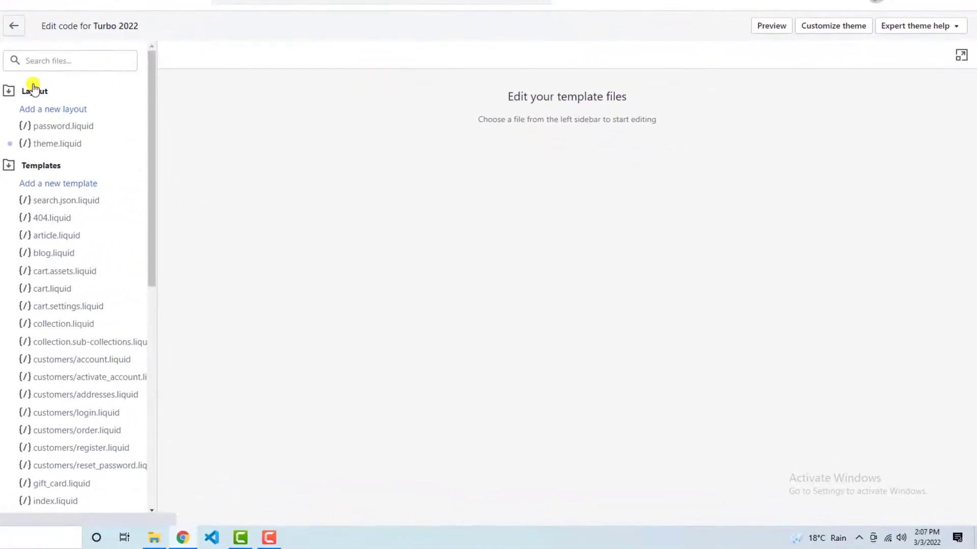
- Load product.liquid from the Templates folder and expand the Sections folder
left_click(33, 89)
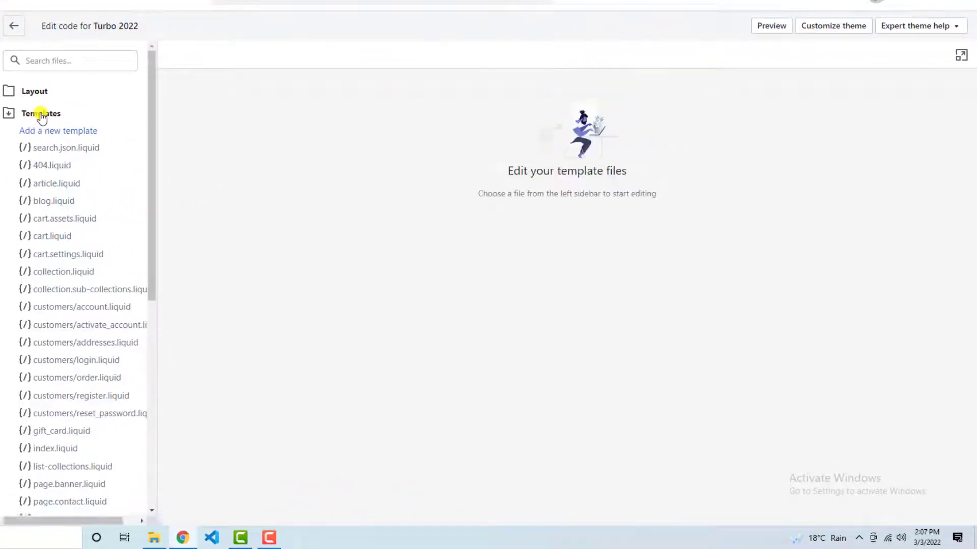
left_click(42, 116)
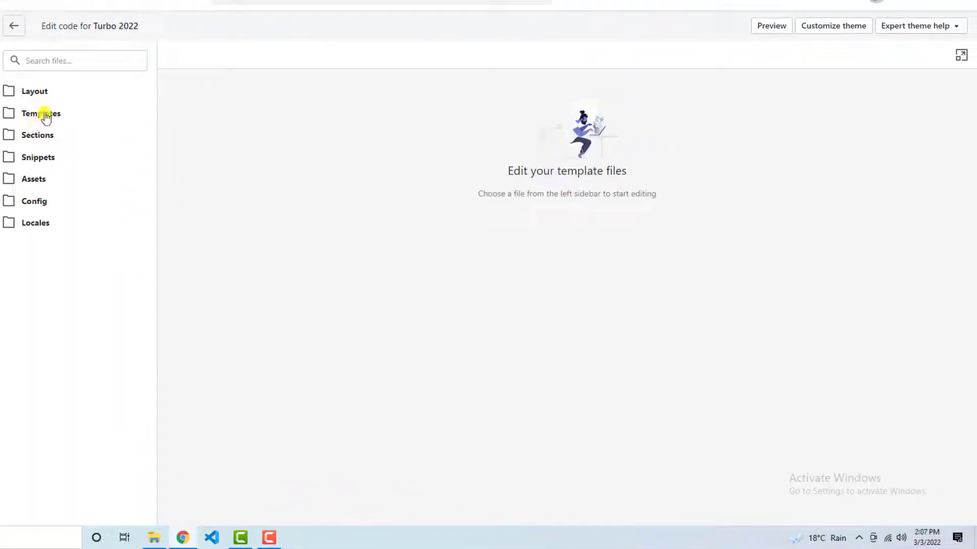
left_click(46, 116)
scroll(84, 264, "down", 3)
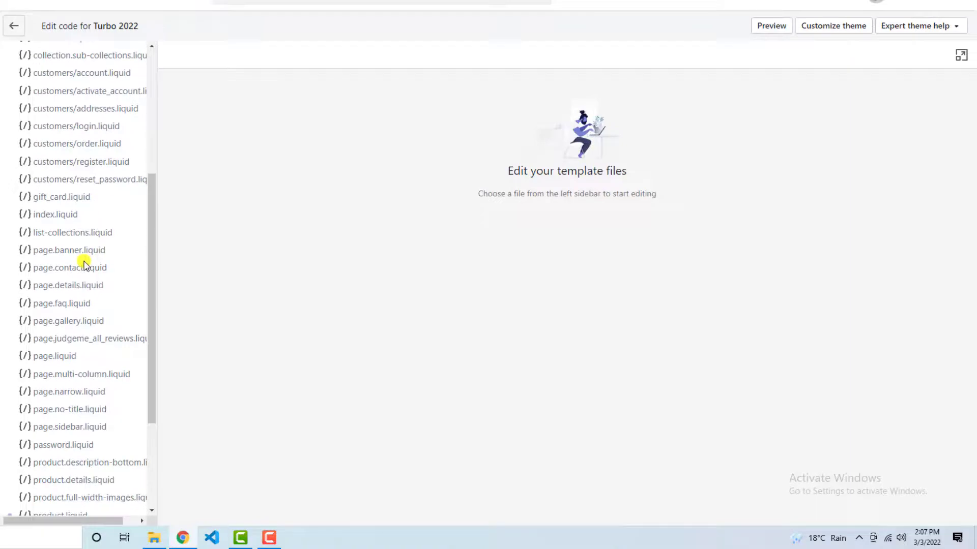
scroll(84, 263, "down", 2)
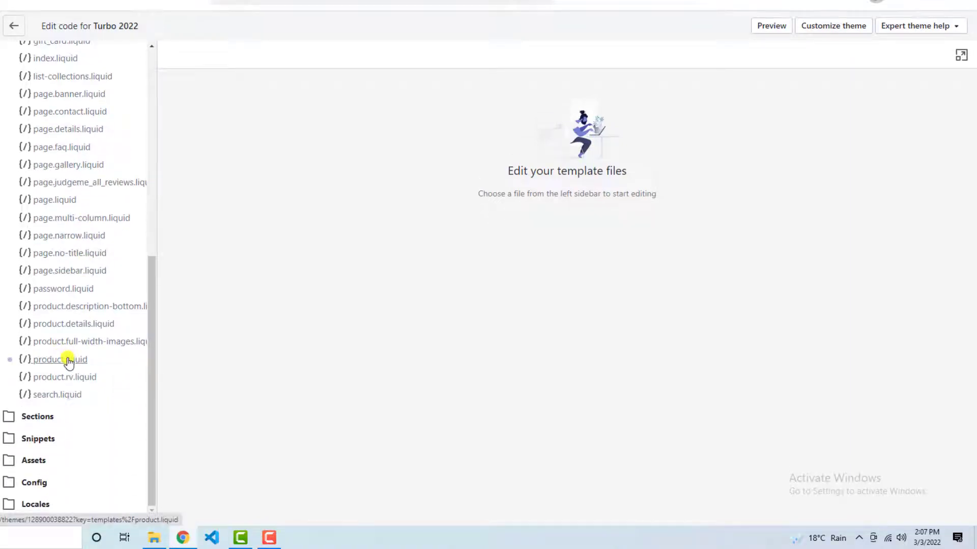
left_click(67, 360)
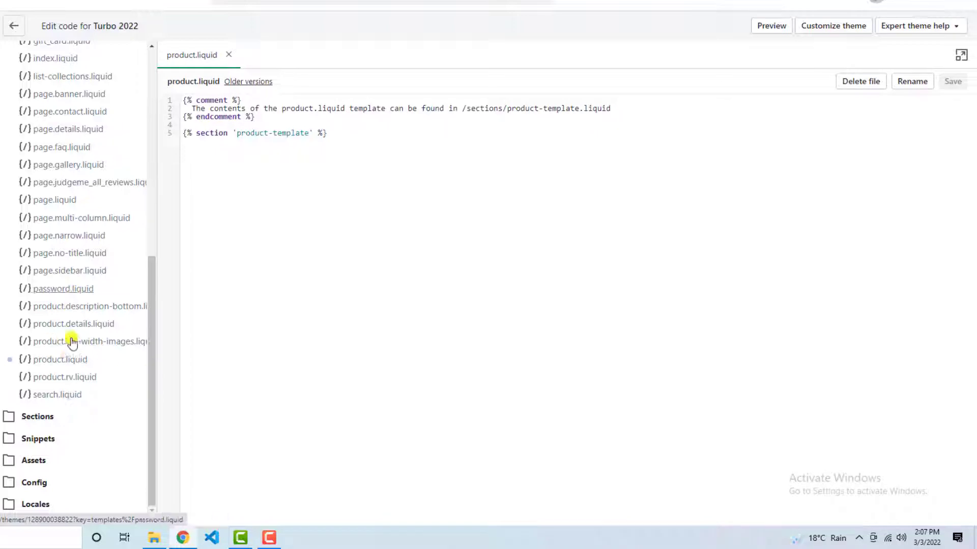
left_click(40, 417)
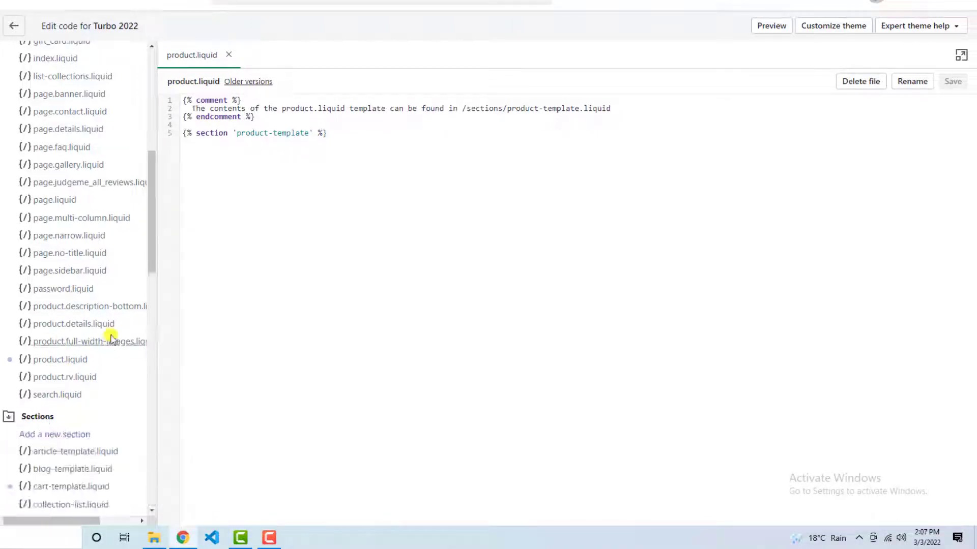
scroll(110, 338, "down", 5)
scroll(107, 327, "down", 2)
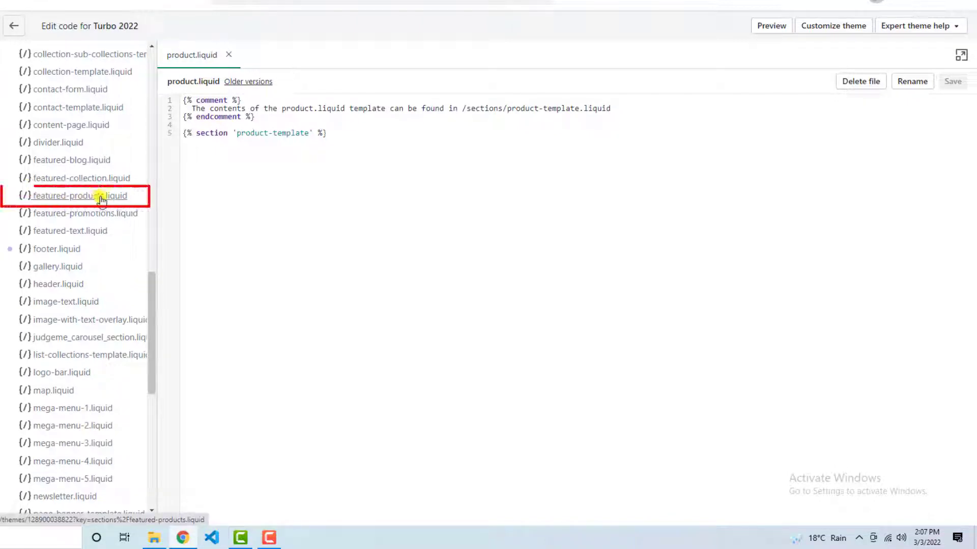
- Add {% section 'featured-products' %} on a new line 6 after the product-template section
left_click(335, 134)
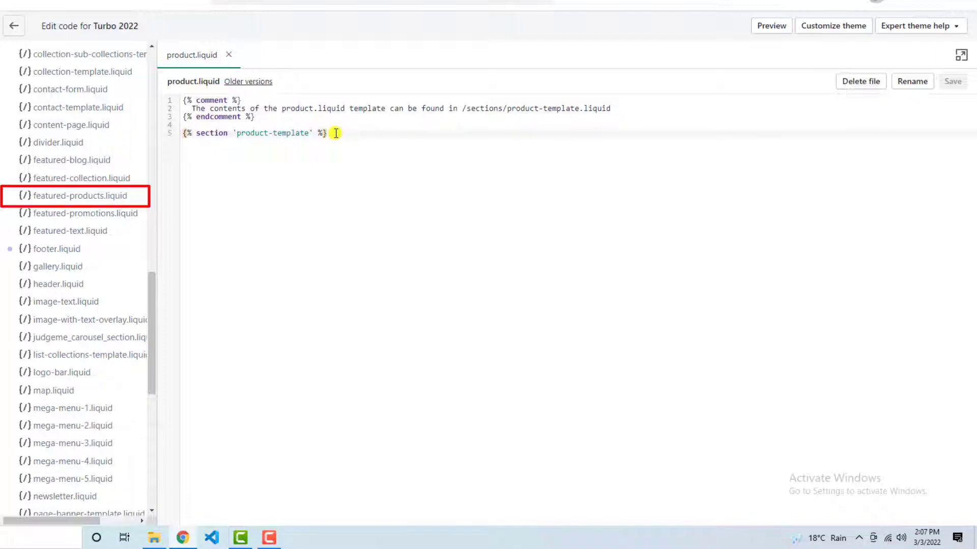
key("Return")
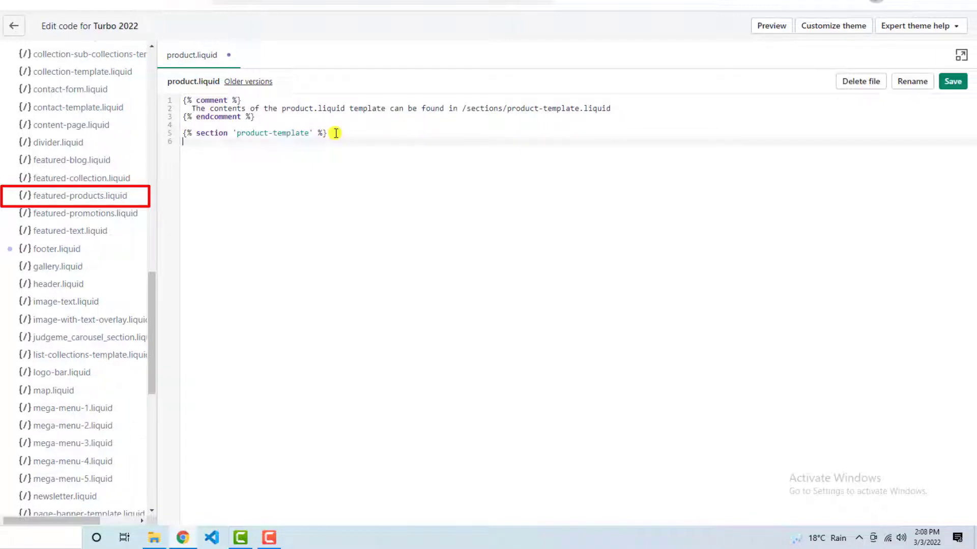
type("{")
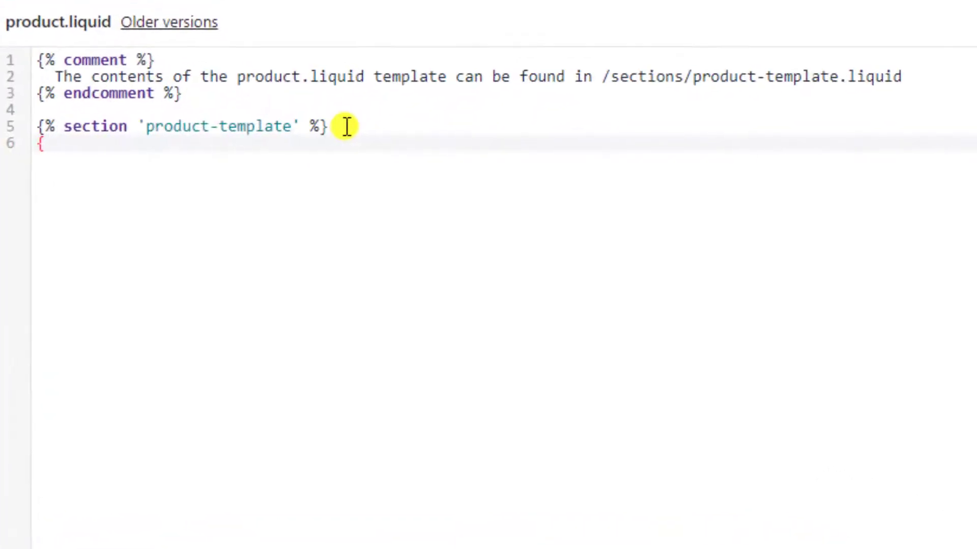
type("%%}")
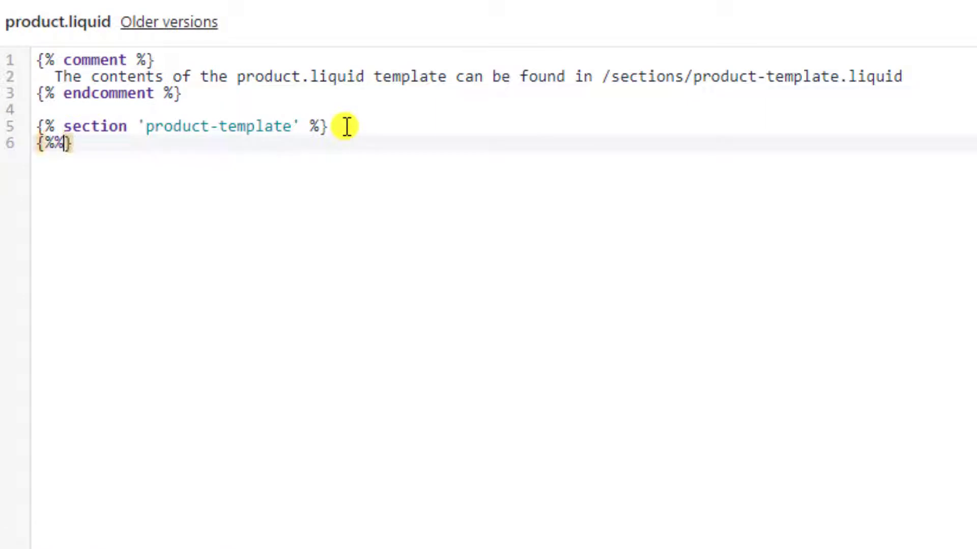
key("Left")
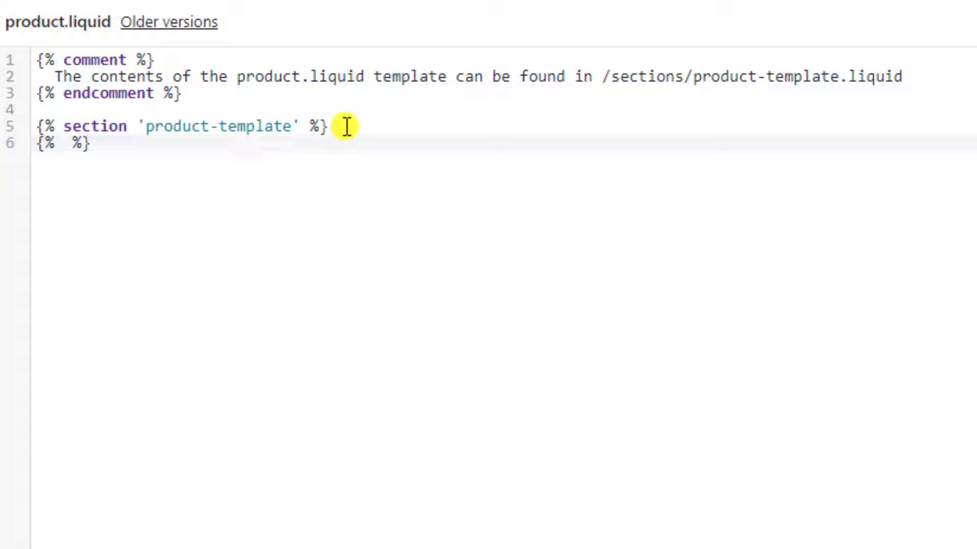
type("sec")
type("tion '")
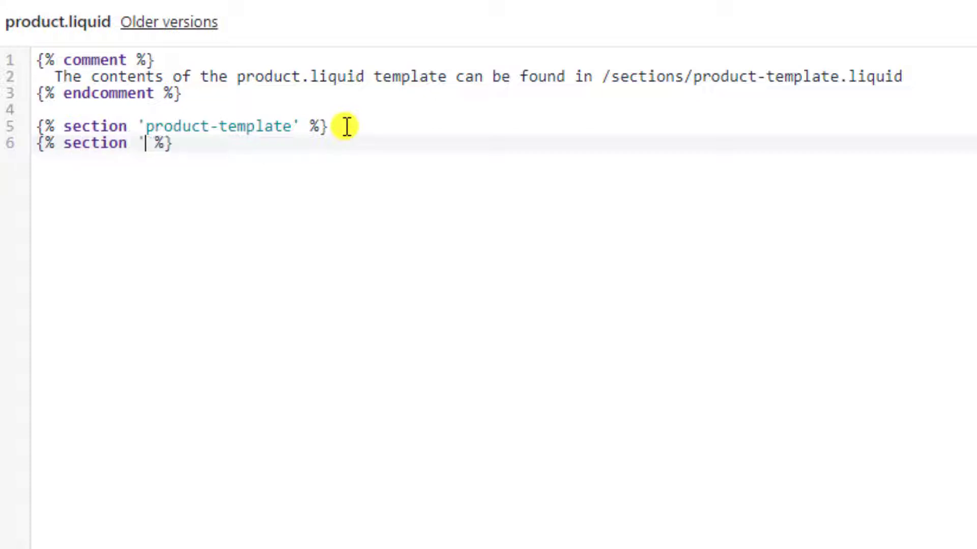
type("f")
type("eatured")
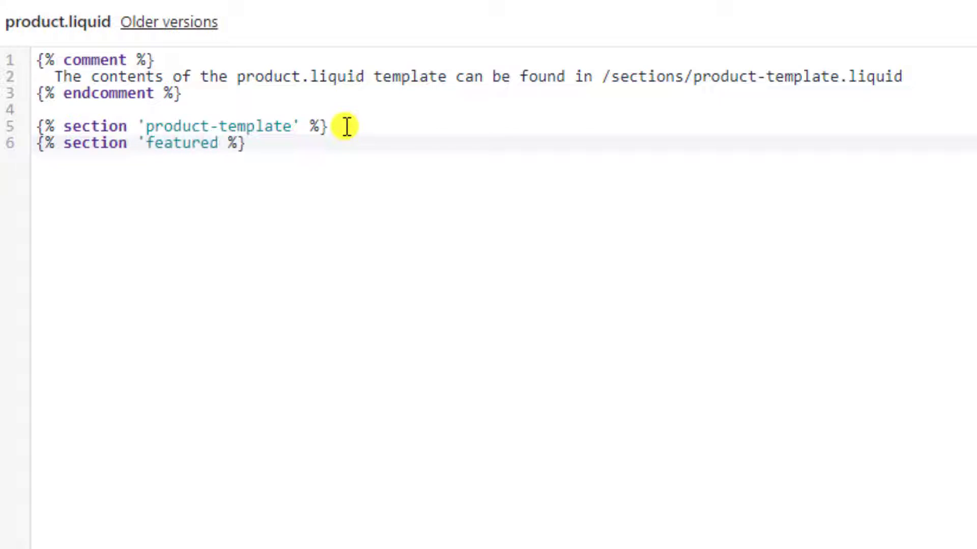
type("-products")
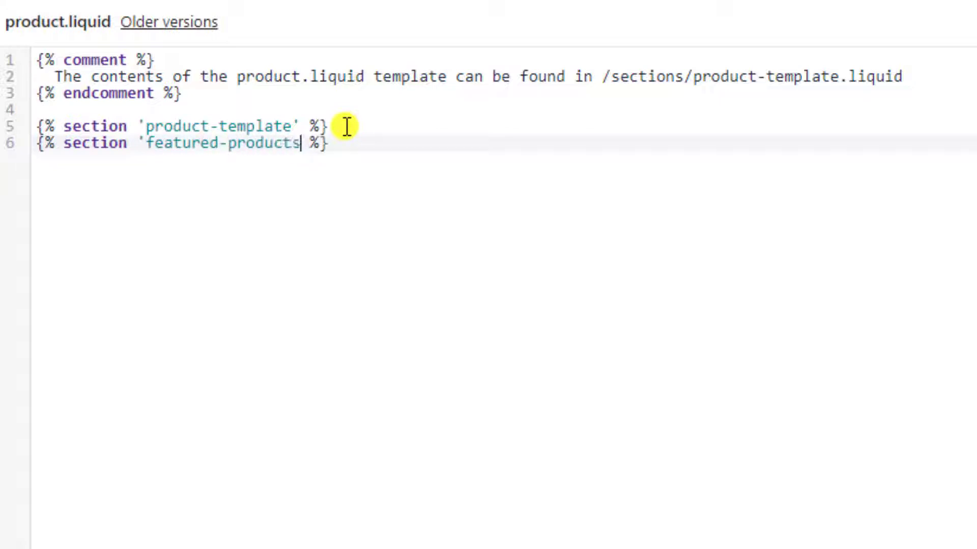
type("'")
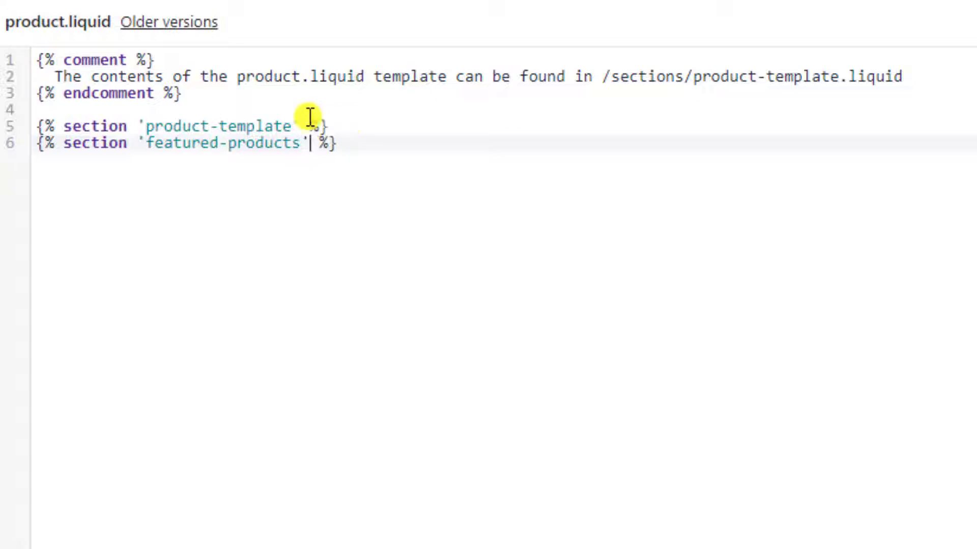
- Peek at featured-products.liquid, close it, and save the edited product.liquid template
key("Tab")
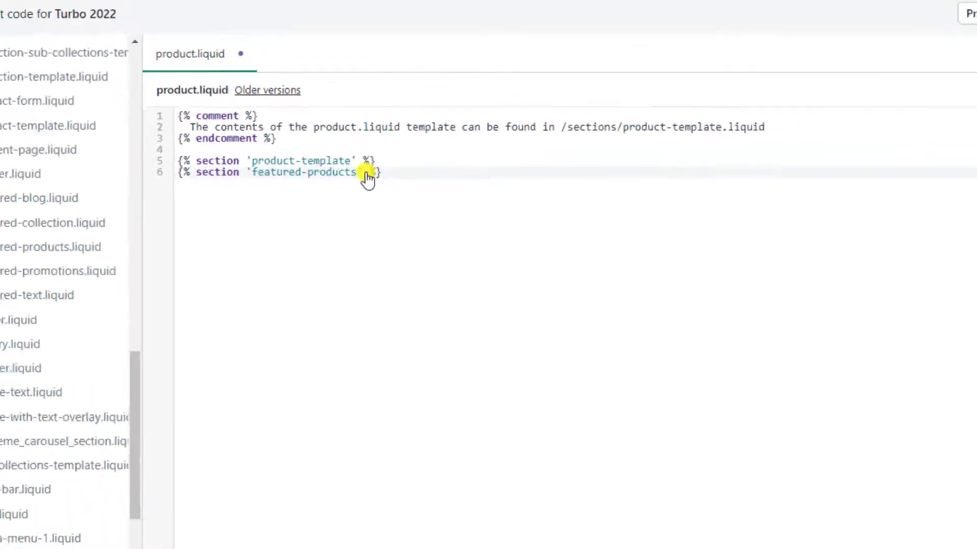
left_click(367, 178)
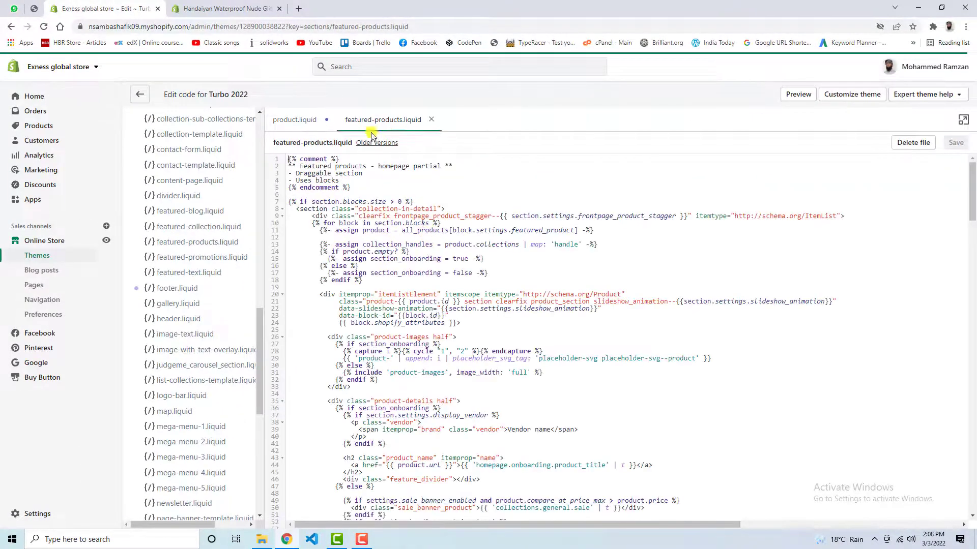
left_click(433, 121)
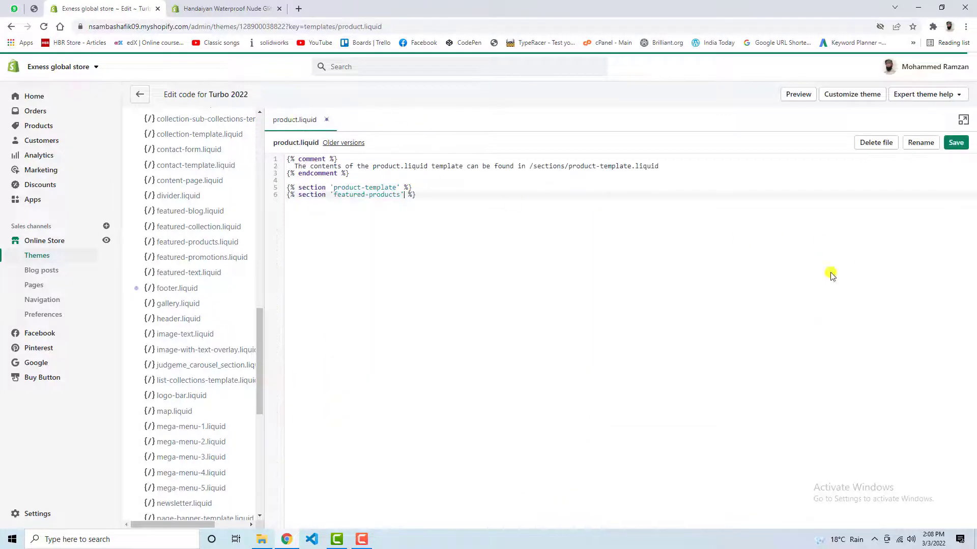
left_click(955, 143)
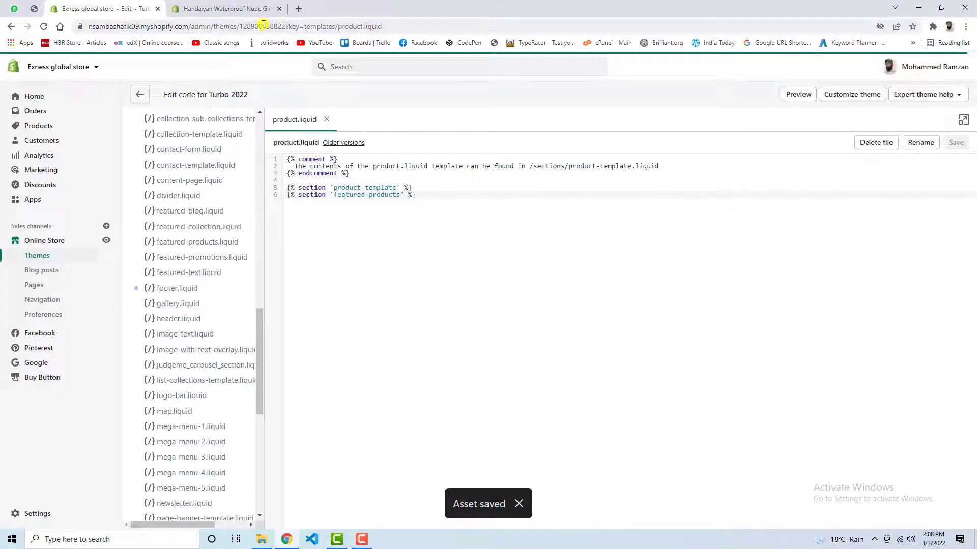
left_click(223, 15)
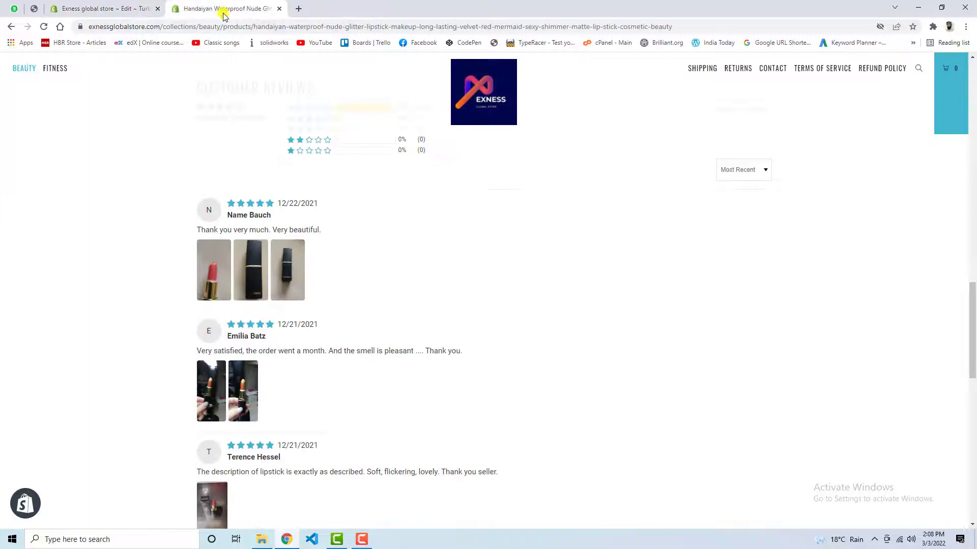
left_click(42, 26)
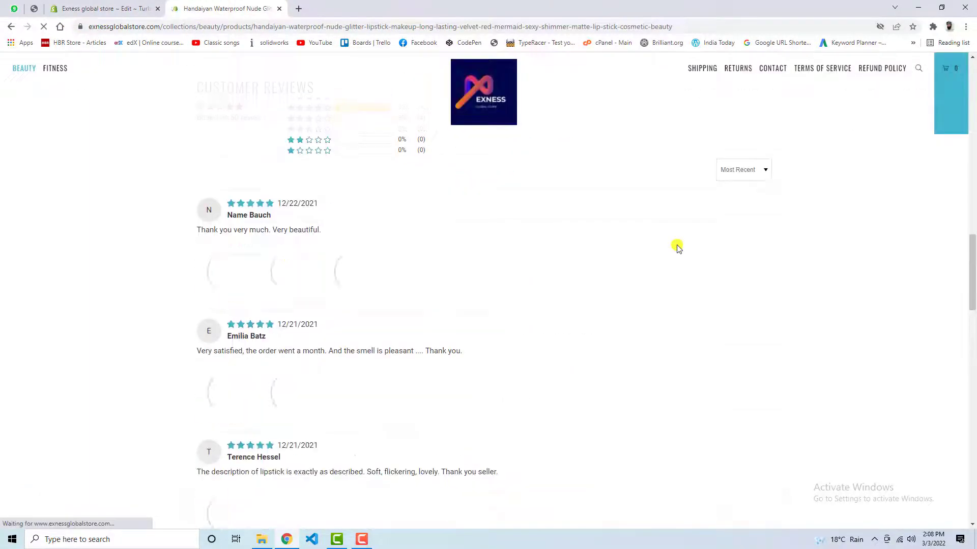
scroll(678, 248, "down", 5)
scroll(677, 248, "down", 4)
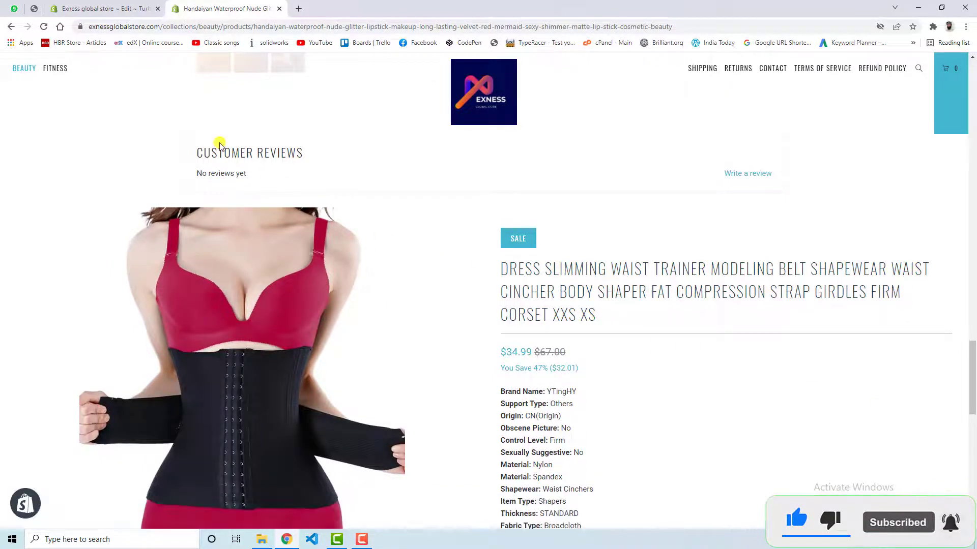
left_click(124, 11)
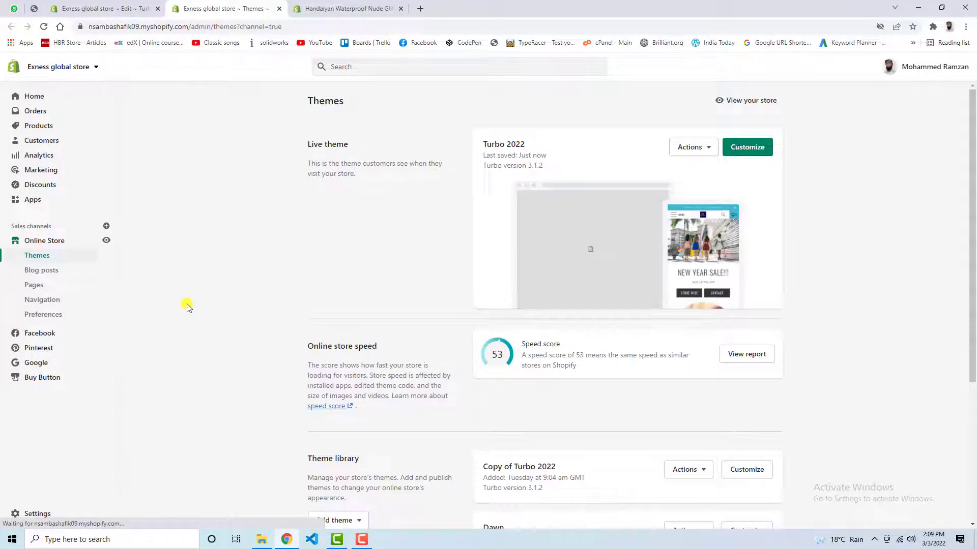
- Customize the live theme and preview the Products > Default product template
left_click(752, 149)
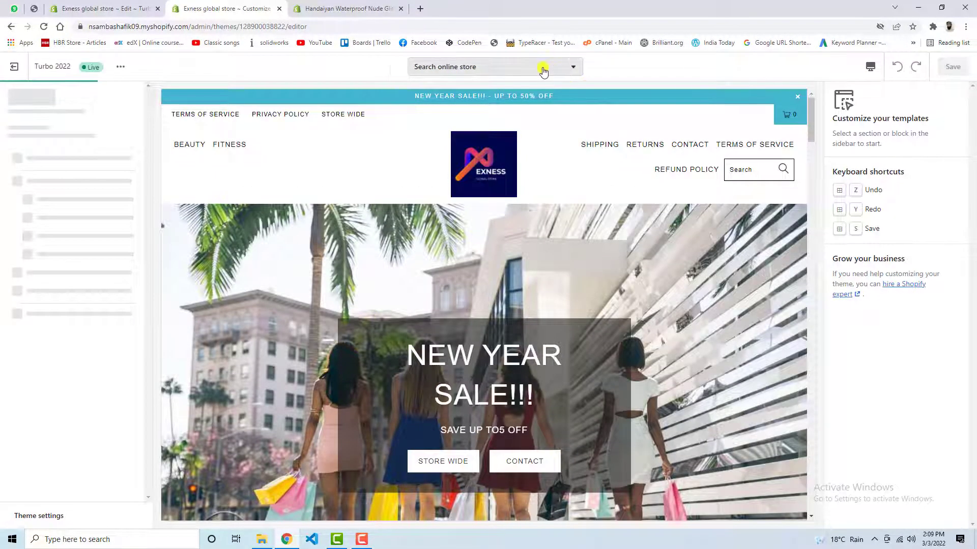
left_click(543, 68)
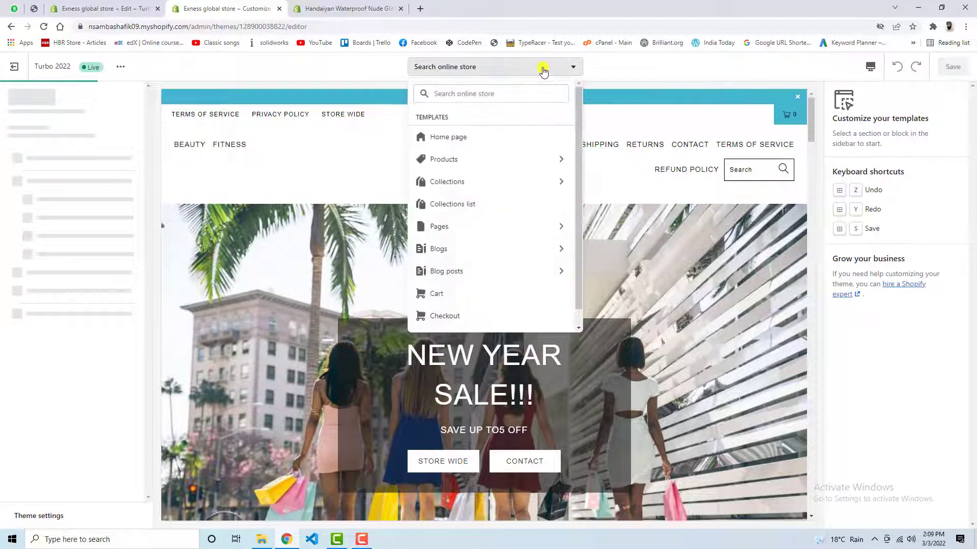
left_click(442, 158)
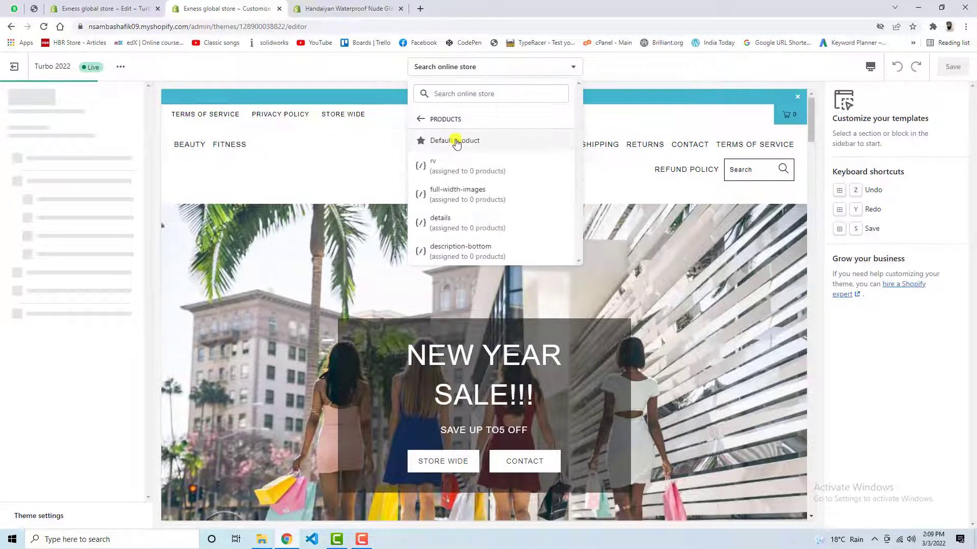
left_click(460, 141)
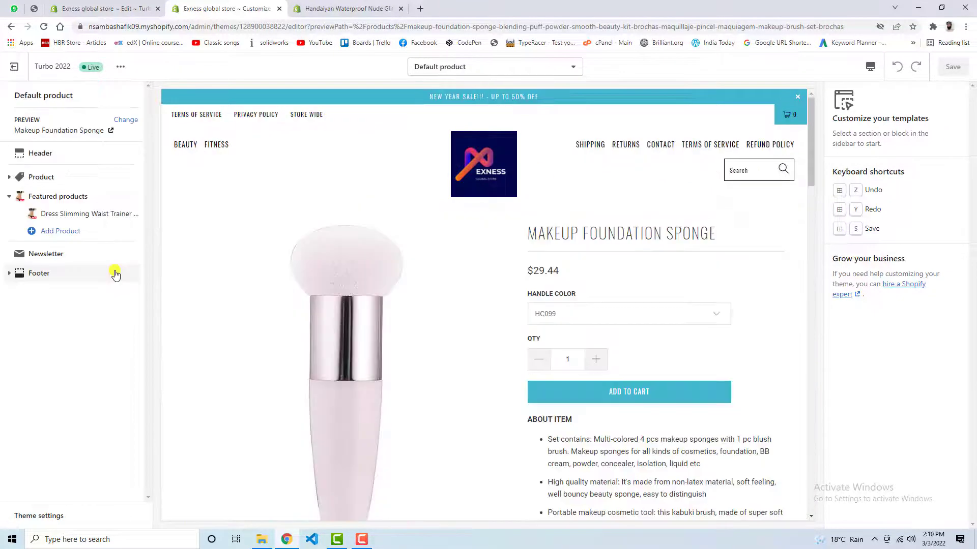
- Replace the waist trainer featured product with the 30 Speed Massage Gun
left_click(53, 214)
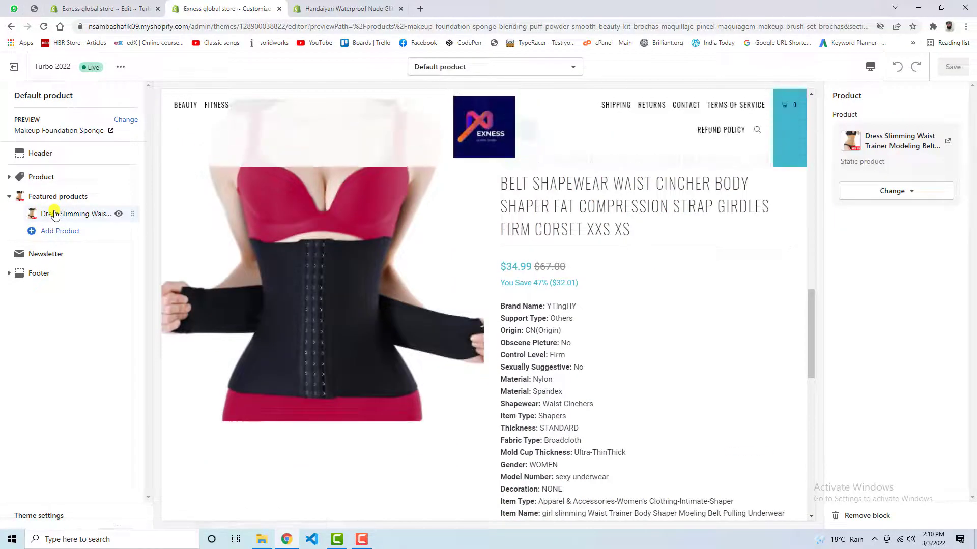
left_click(912, 191)
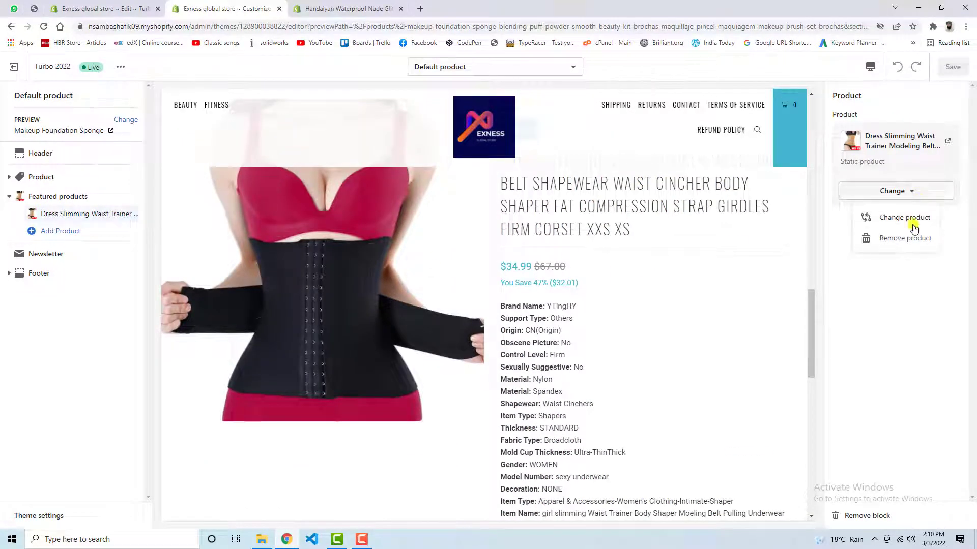
left_click(903, 219)
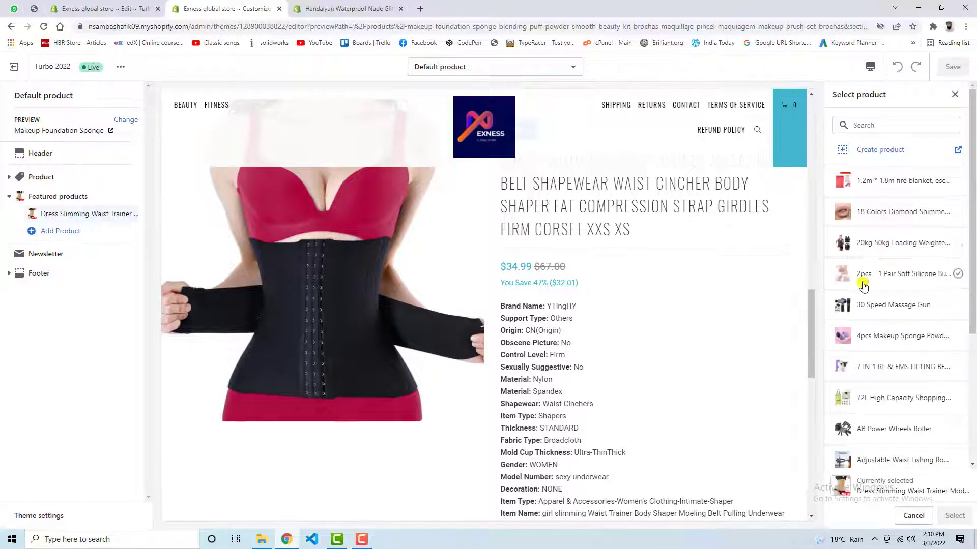
left_click(879, 307)
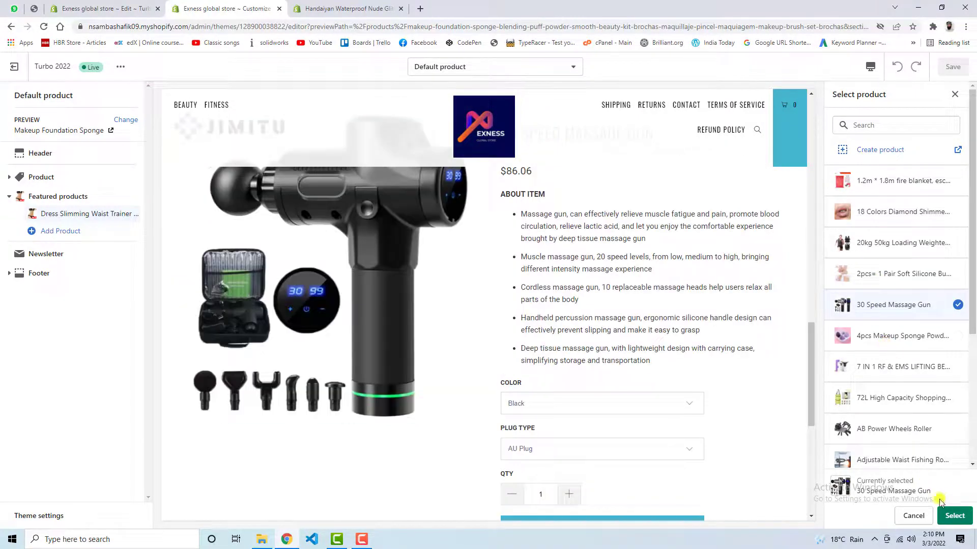
left_click(953, 516)
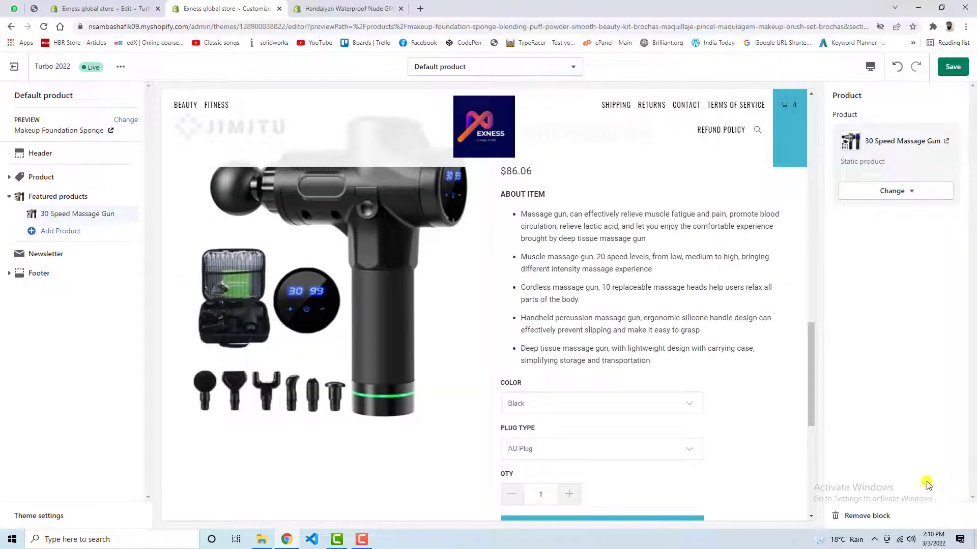
- Add a second featured product block showing the Baby Carrier, then save the theme
left_click(58, 234)
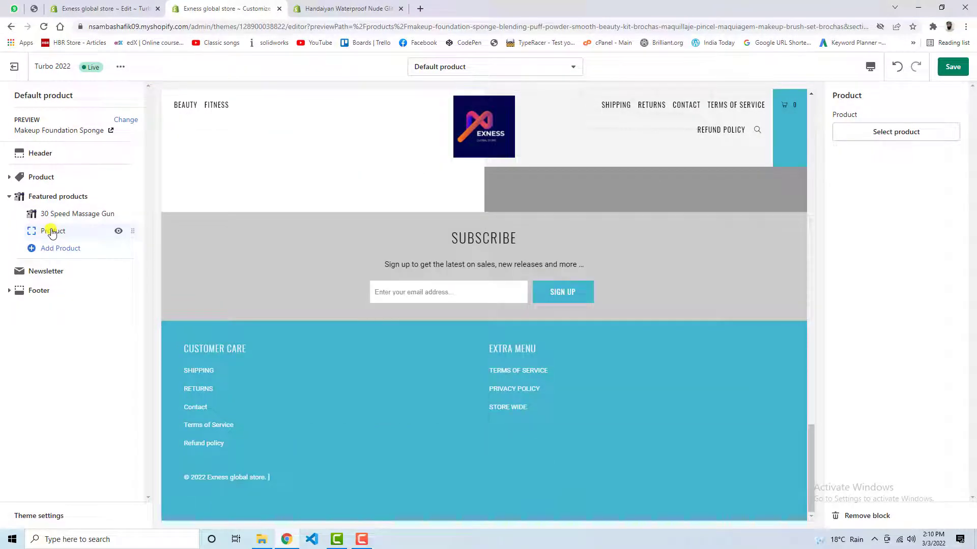
left_click(887, 131)
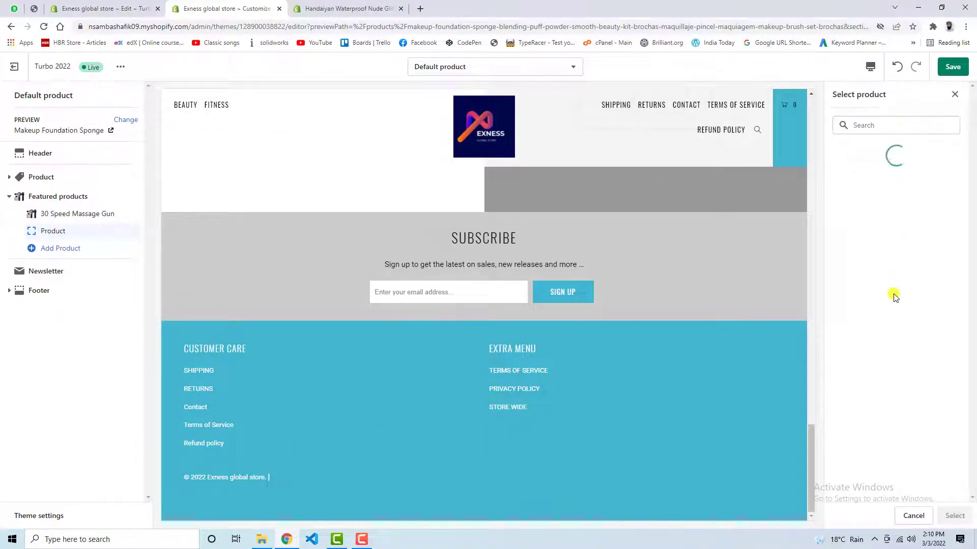
scroll(893, 306, "down", 2)
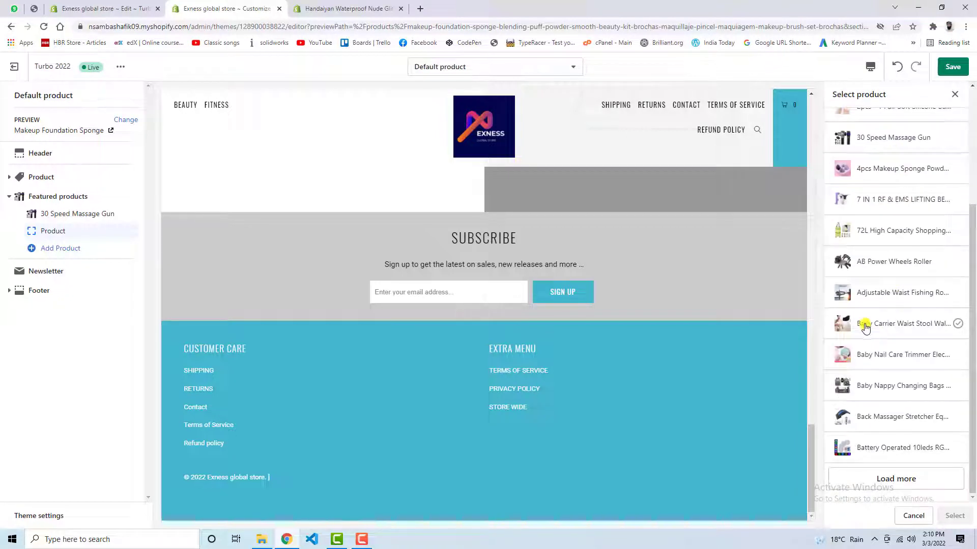
left_click(876, 324)
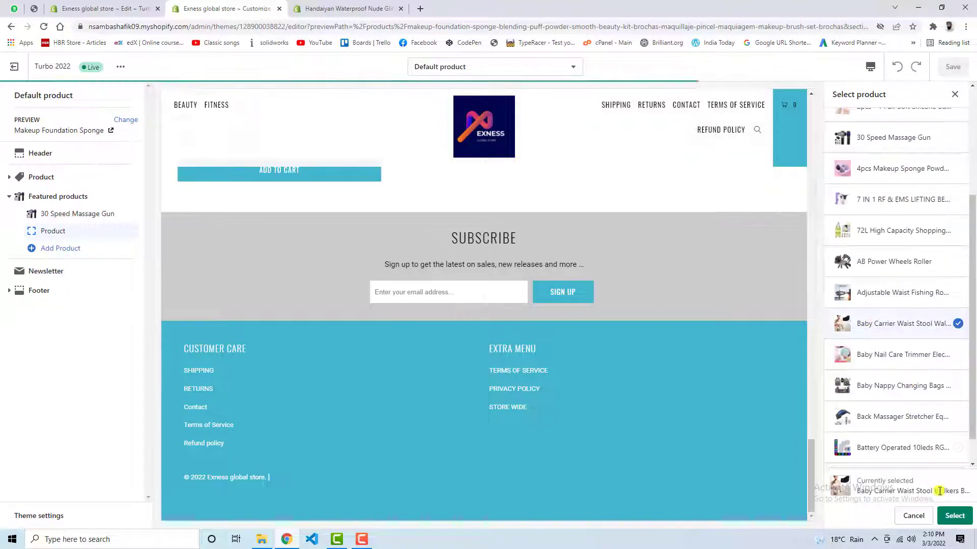
left_click(953, 516)
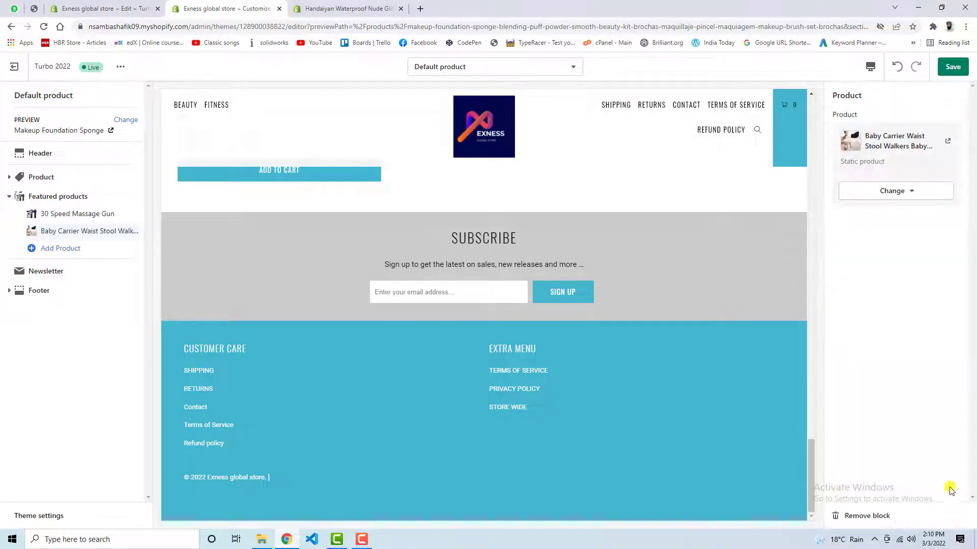
left_click(952, 69)
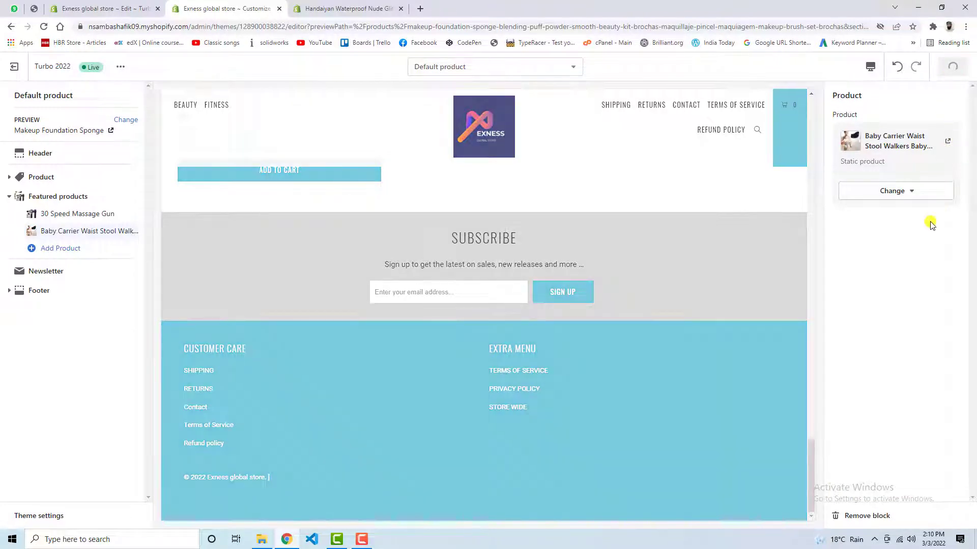
scroll(536, 270, "up", 3)
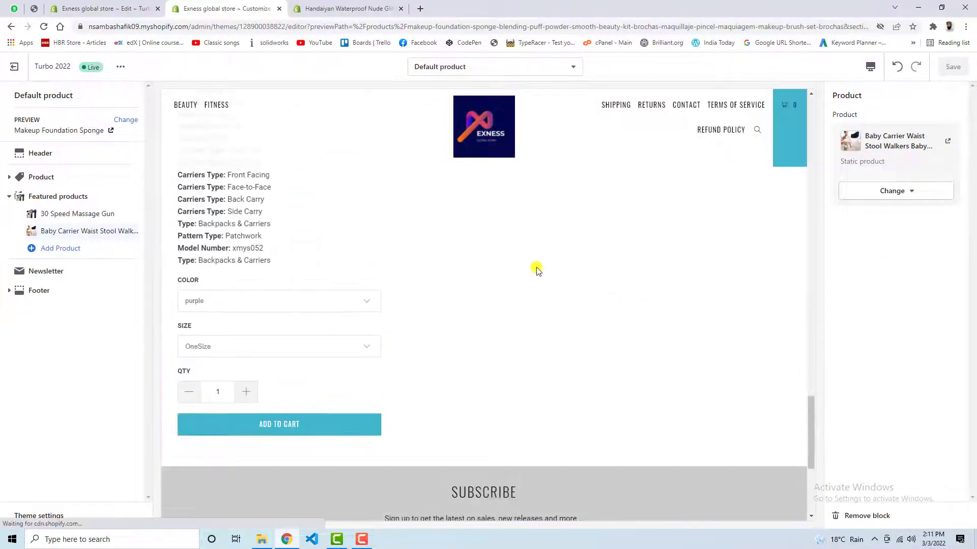
- View the live lipstick page showing the massage gun and baby carrier below the reviews
left_click(329, 4)
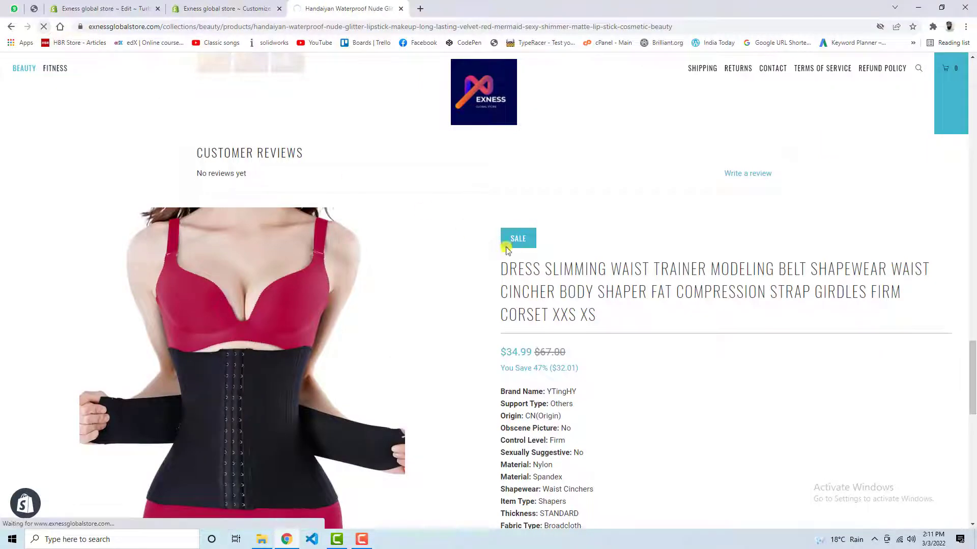
scroll(652, 284, "down", 4)
scroll(651, 290, "down", 4)
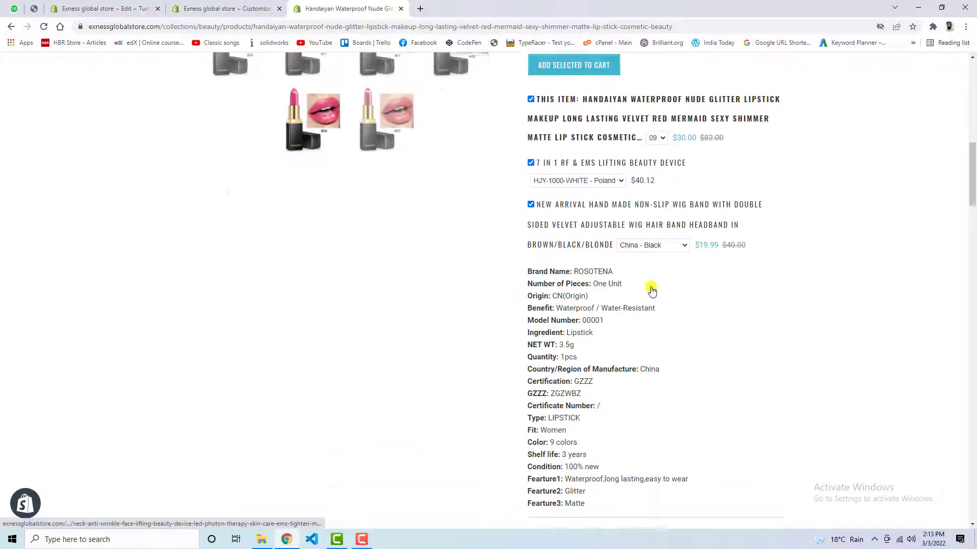
scroll(651, 290, "down", 5)
scroll(651, 290, "down", 3)
scroll(651, 289, "down", 3)
scroll(651, 289, "down", 4)
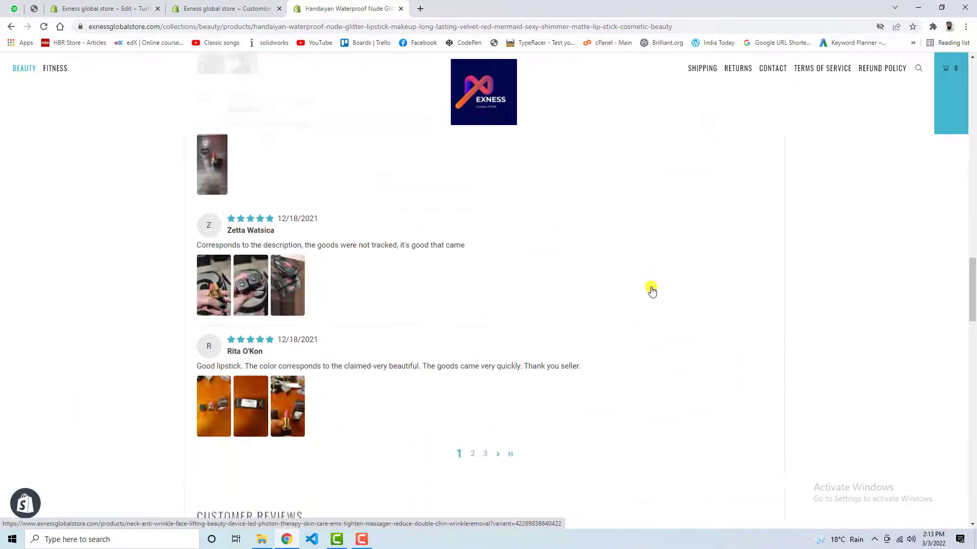
scroll(650, 290, "down", 5)
scroll(648, 286, "down", 2)
scroll(390, 284, "up", 3)
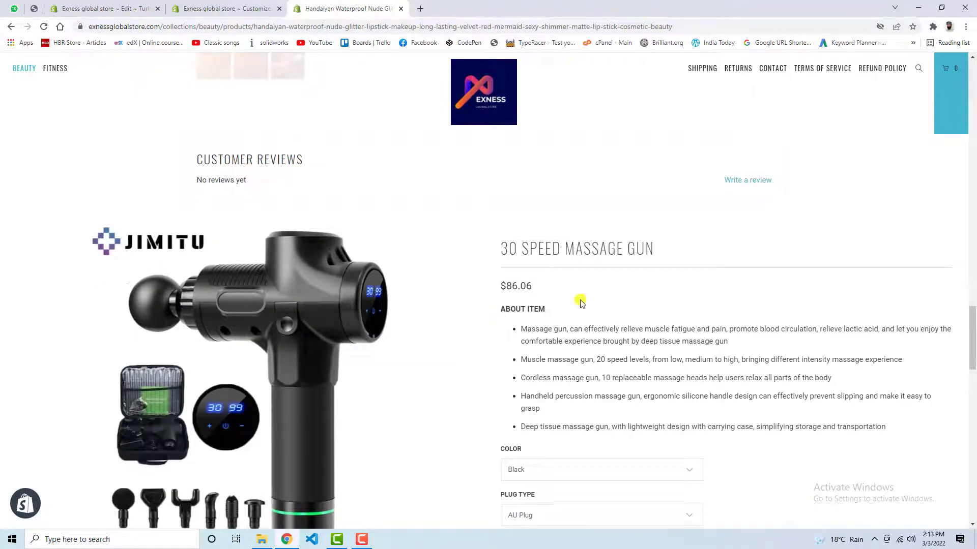
scroll(579, 303, "down", 4)
scroll(682, 303, "up", 1)
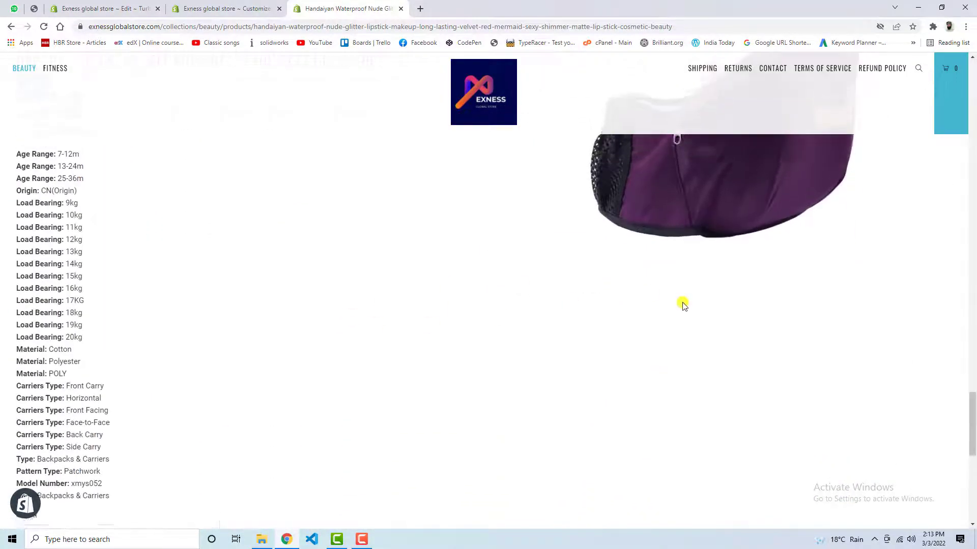
scroll(682, 302, "up", 3)
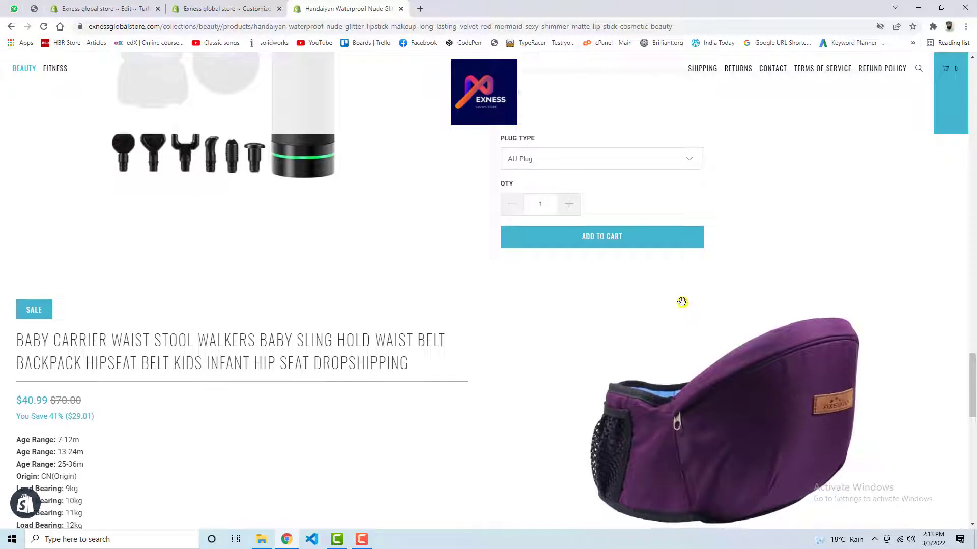
scroll(682, 304, "down", 3)
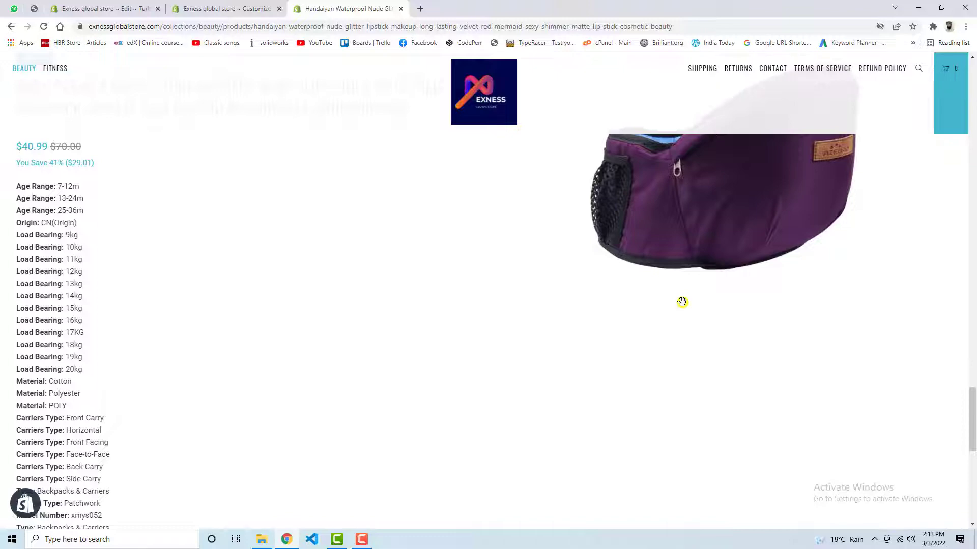
scroll(683, 302, "up", 3)
scroll(682, 302, "up", 5)
scroll(682, 302, "up", 6)
scroll(682, 302, "up", 4)
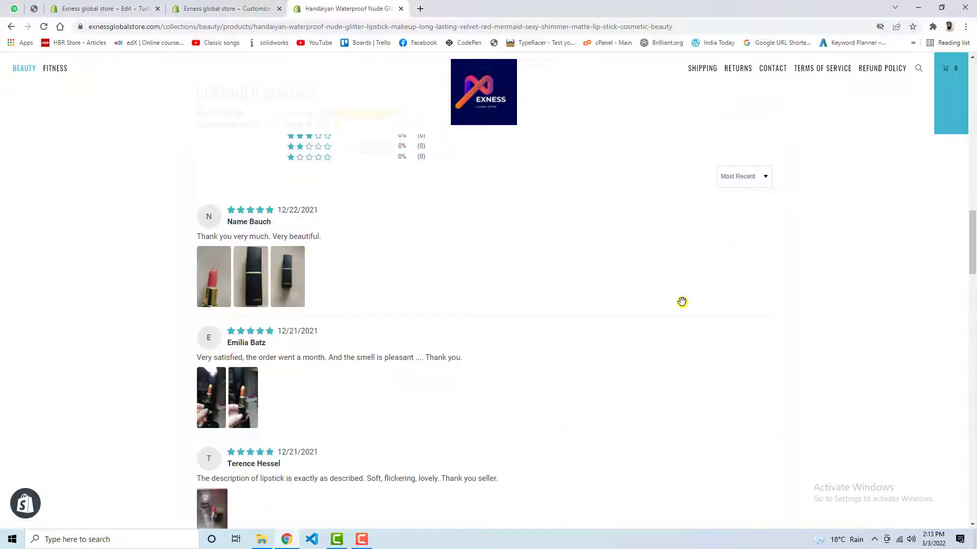